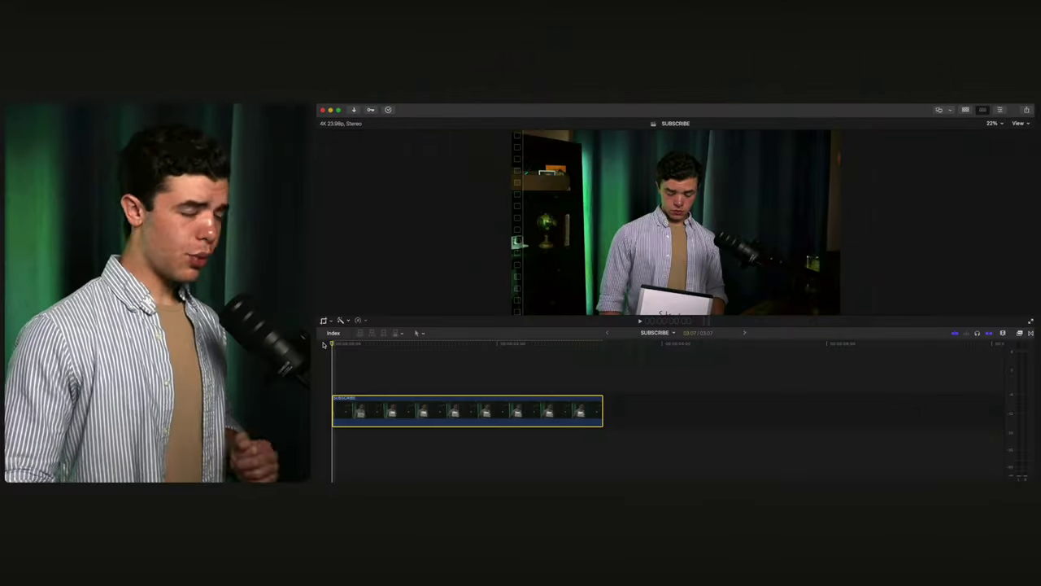
Play the clip, scale the SUBSCRIBE image to 173%, and shift it upward in the viewer.
{"action": "key", "text": "space"}
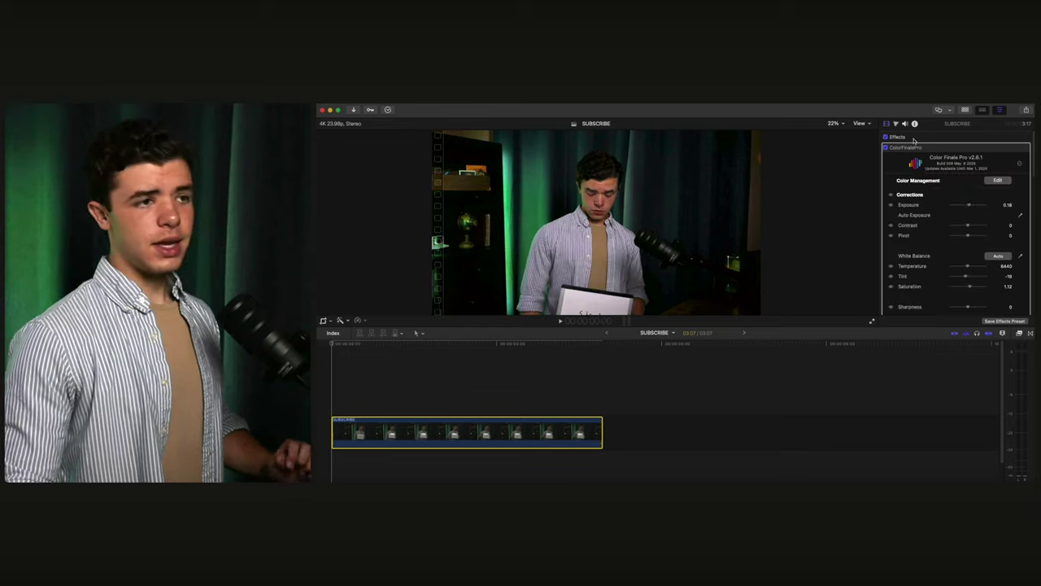
{"action": "scroll", "coordinate": [918, 278], "scroll_direction": "down", "scroll_amount": 5}
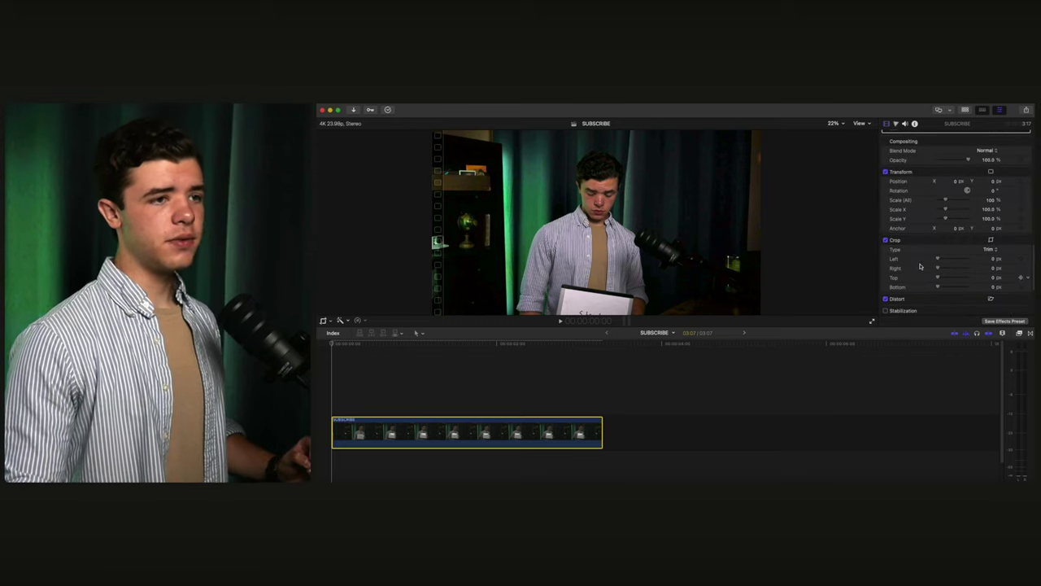
{"action": "left_click_drag", "start_coordinate": [944, 209], "coordinate": [951, 212]}
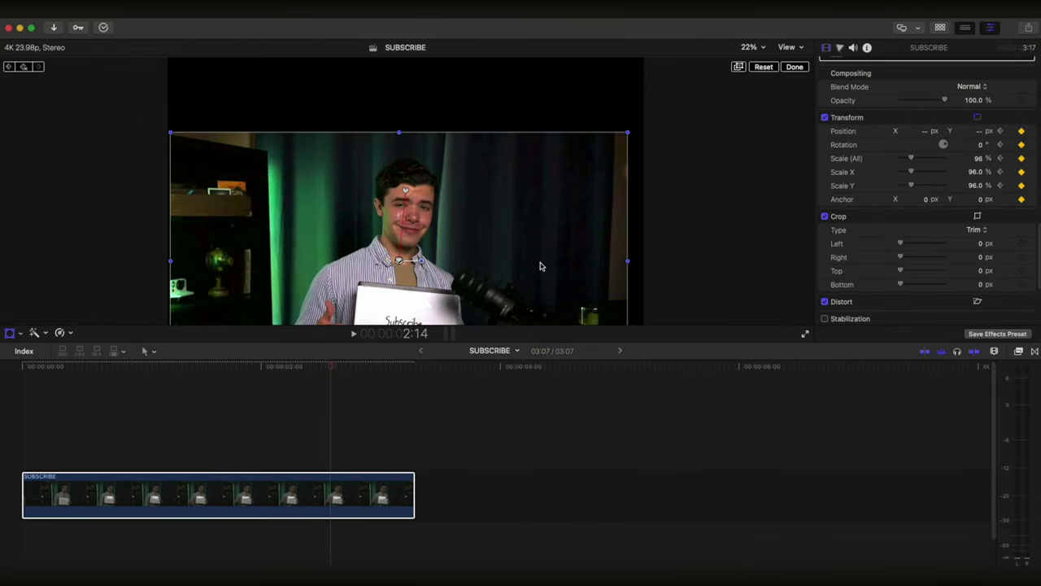
{"action": "left_click_drag", "start_coordinate": [540, 263], "coordinate": [512, 224]}
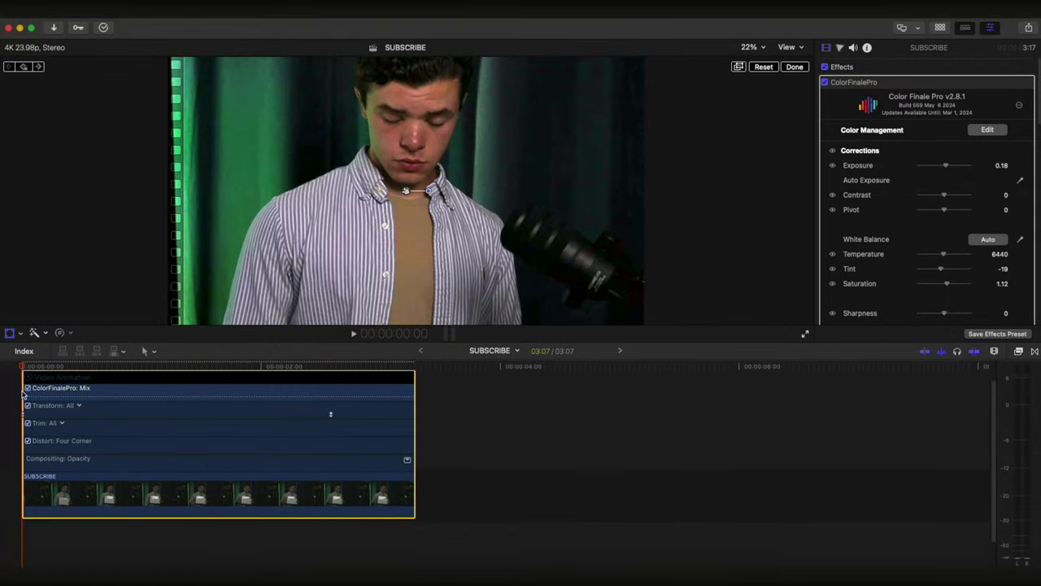
Drag the Transform zoom keyframe later, park the playhead on it, and play the retimed zoom.
{"action": "key", "text": "space"}
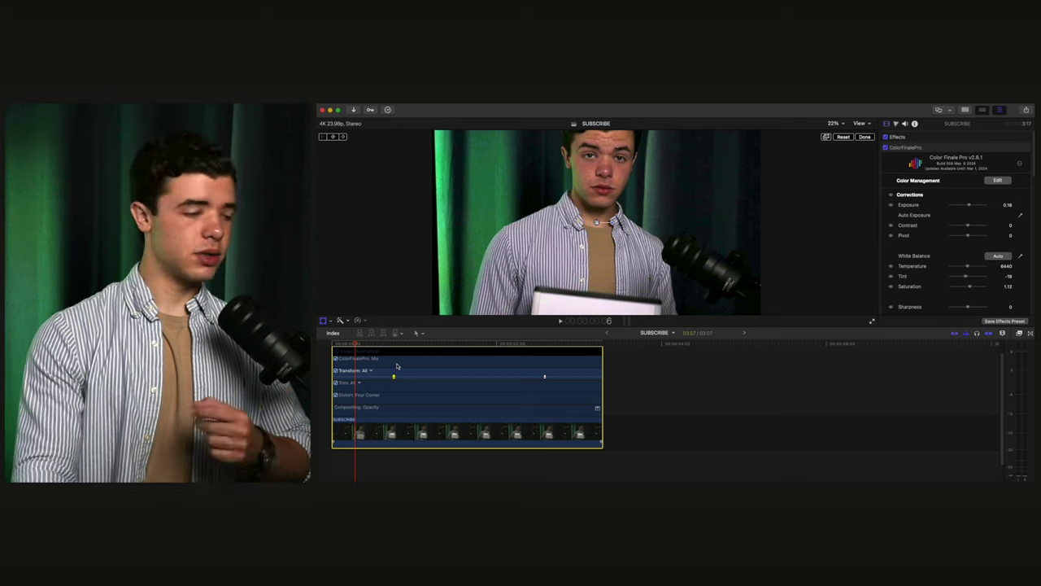
{"action": "left_click_drag", "start_coordinate": [545, 379], "coordinate": [447, 378]}
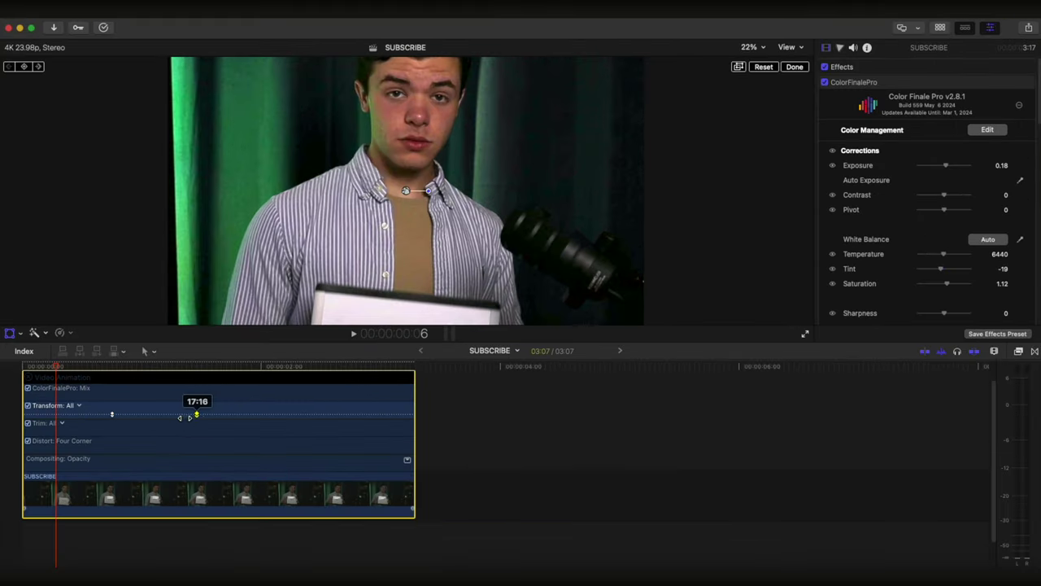
{"action": "left_click", "coordinate": [106, 366]}
{"action": "key", "text": "space"}
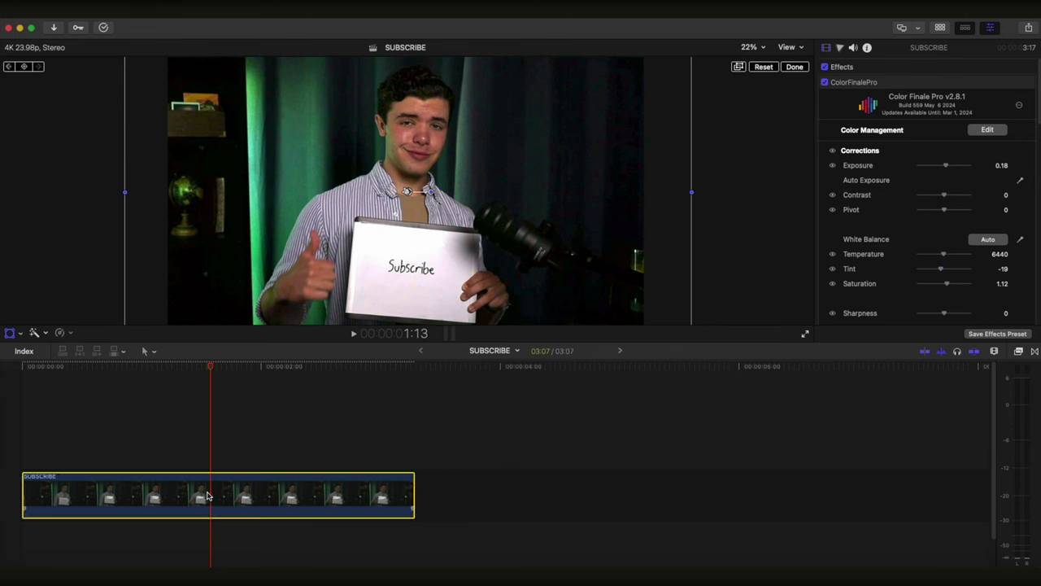
Duplicate the SUBSCRIBE clip right after the first and browse the mRotoAI Expansions effects.
{"action": "left_click_drag", "start_coordinate": [208, 497], "coordinate": [688, 494]}
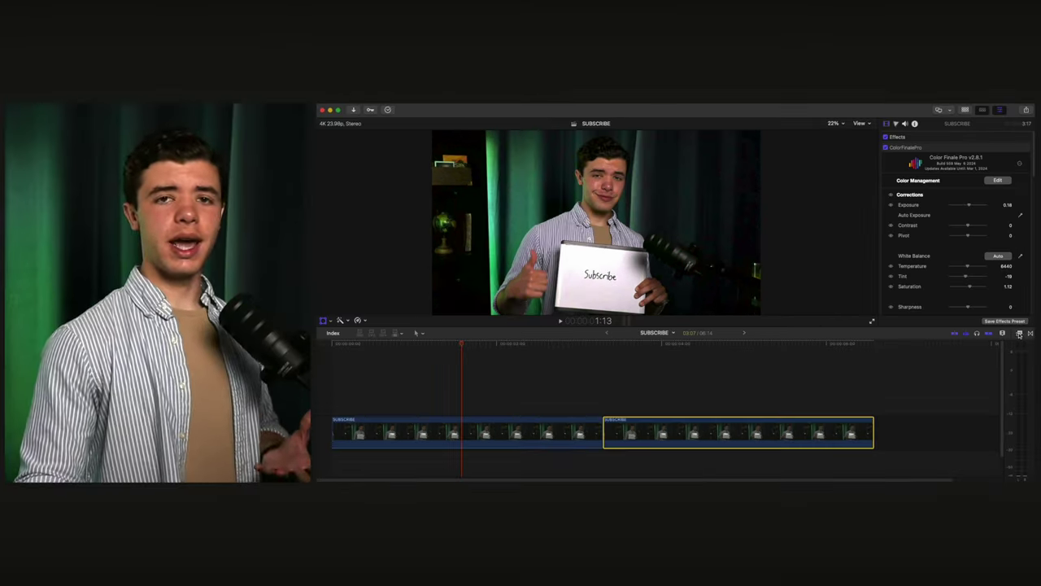
{"action": "key", "text": "super+5"}
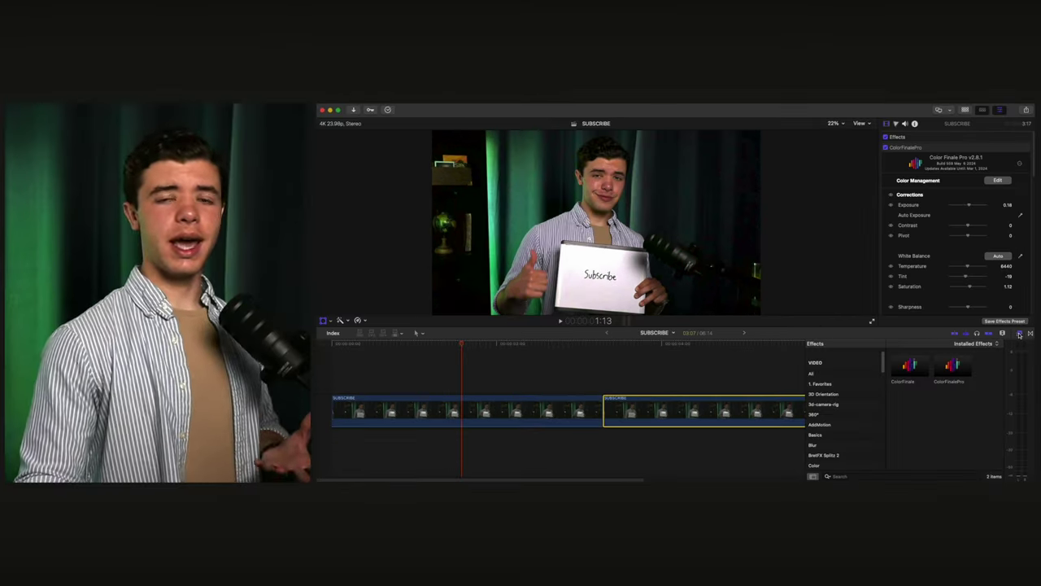
{"action": "scroll", "coordinate": [838, 423], "scroll_direction": "down", "scroll_amount": 10}
{"action": "left_click", "coordinate": [826, 458]}
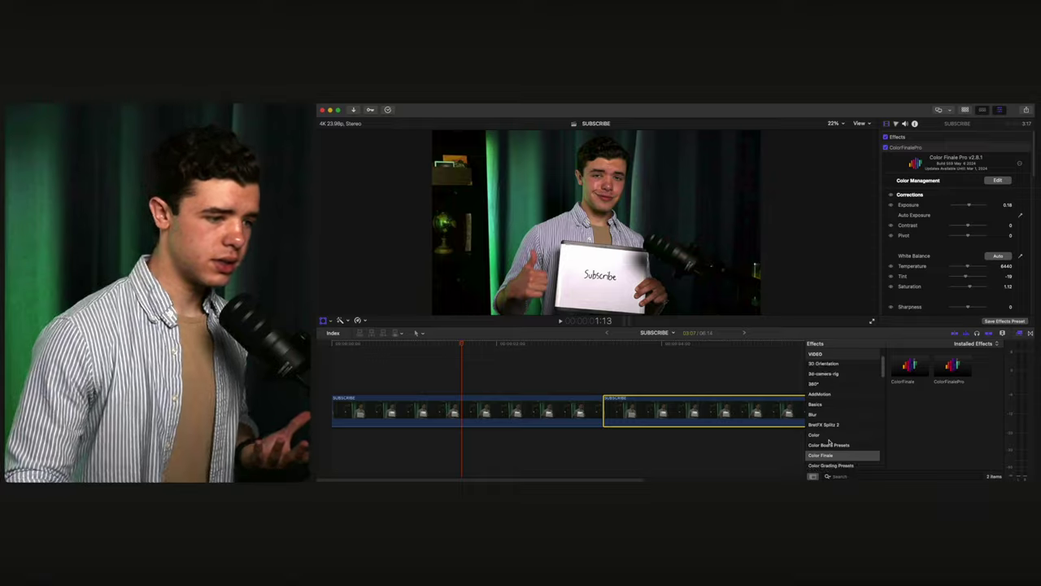
Preview the Noise effect on the clip, then select the second SUBSCRIBE clip.
{"action": "scroll", "coordinate": [918, 430], "scroll_direction": "down", "scroll_amount": 3}
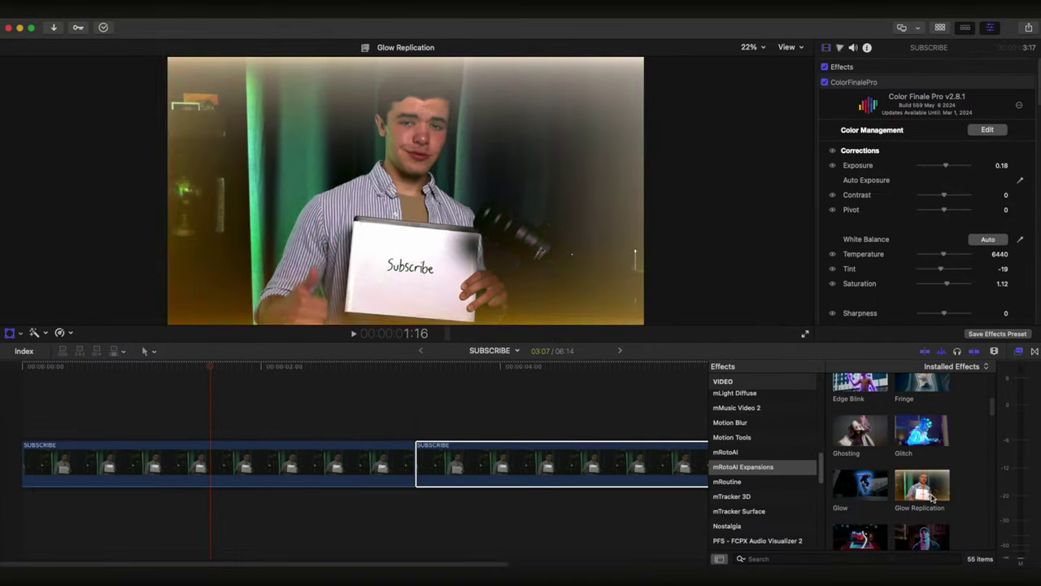
{"action": "scroll", "coordinate": [918, 537], "scroll_direction": "down", "scroll_amount": 3}
{"action": "left_click", "coordinate": [860, 523]}
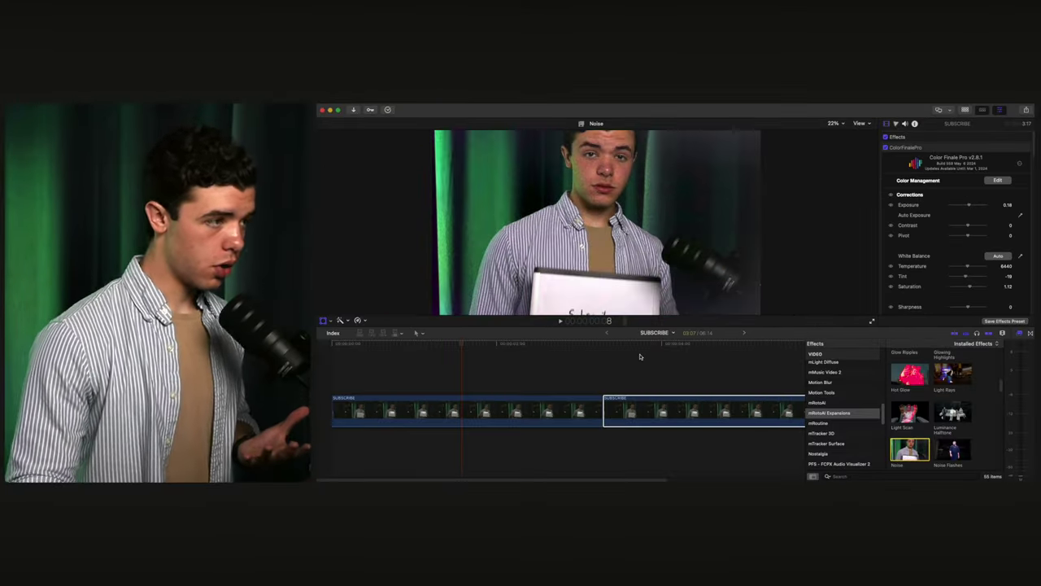
{"action": "left_click", "coordinate": [645, 356]}
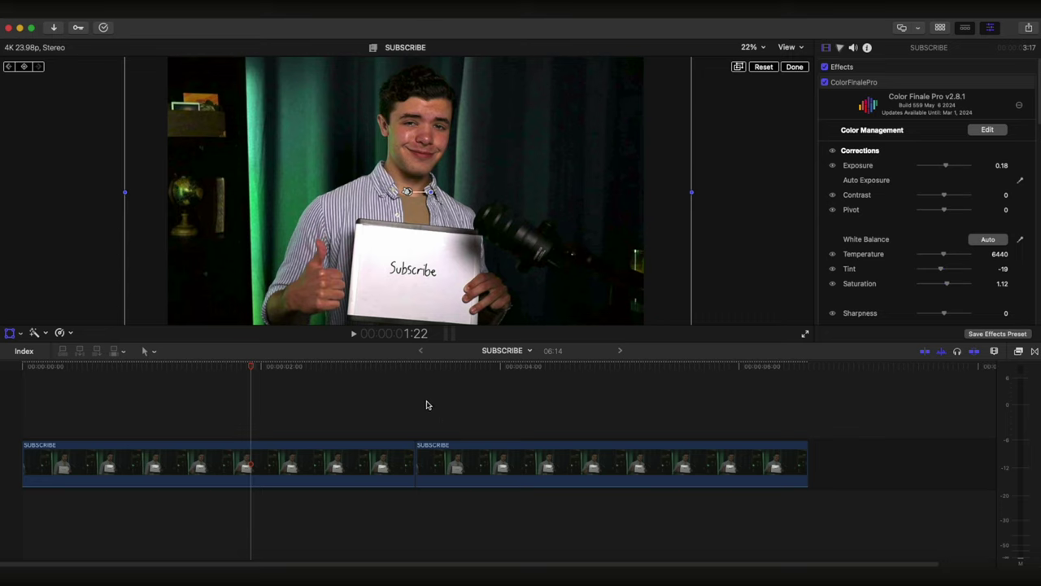
{"action": "left_click_drag", "start_coordinate": [426, 402], "coordinate": [775, 515]}
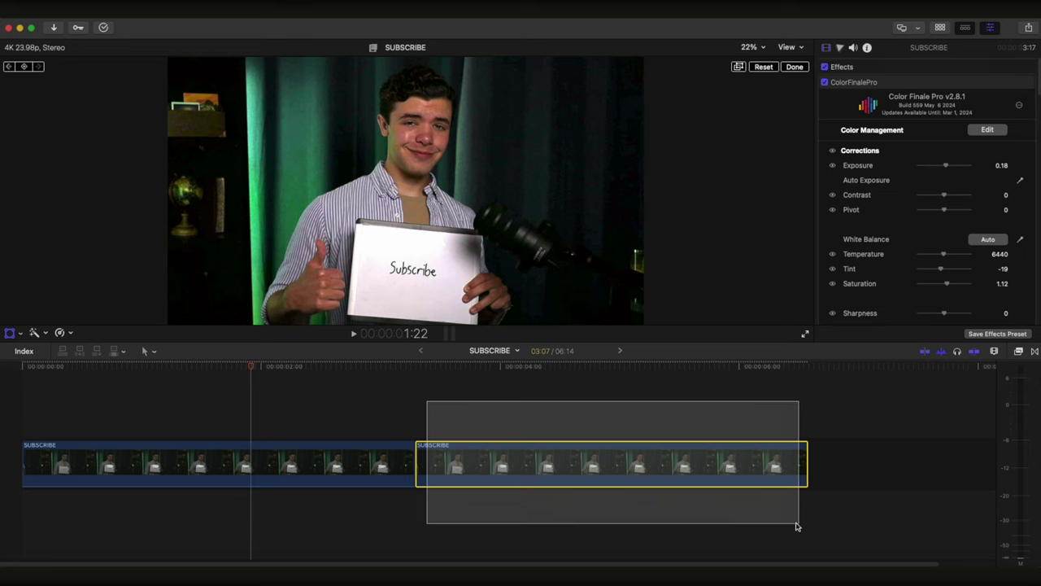
Copy the second clip's glow and noise effects and select the first SUBSCRIBE clip to receive them.
{"action": "left_click_drag", "start_coordinate": [796, 526], "coordinate": [797, 525]}
{"action": "left_click_drag", "start_coordinate": [131, 399], "coordinate": [291, 515]}
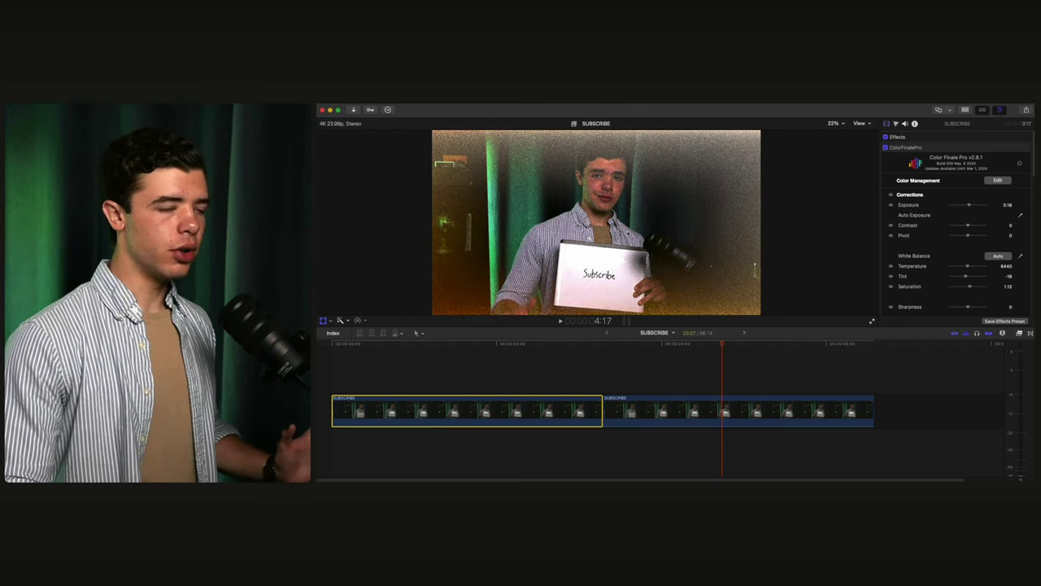
{"action": "left_click_drag", "start_coordinate": [666, 355], "coordinate": [743, 429]}
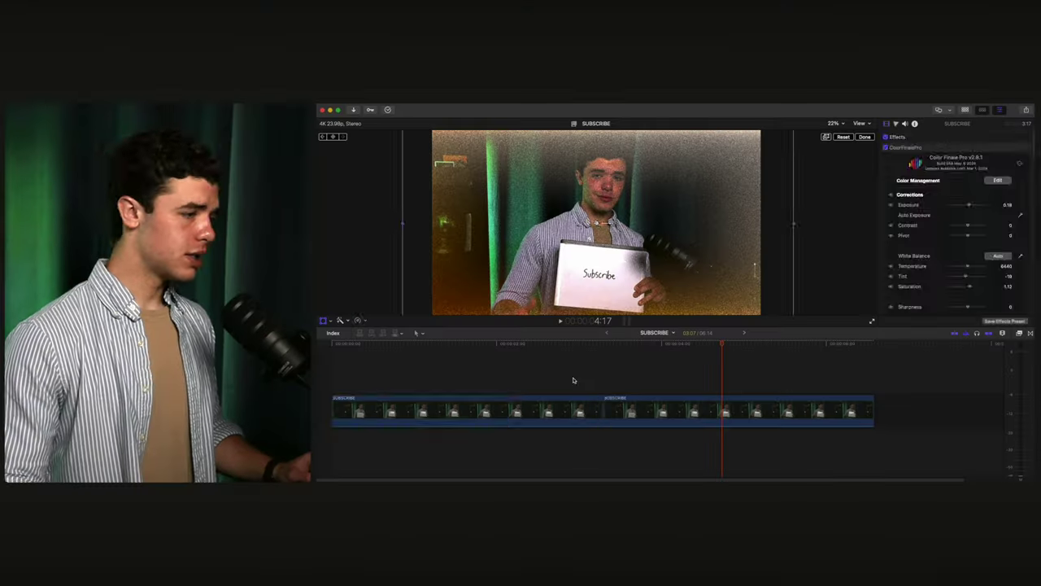
{"action": "left_click_drag", "start_coordinate": [577, 376], "coordinate": [525, 410]}
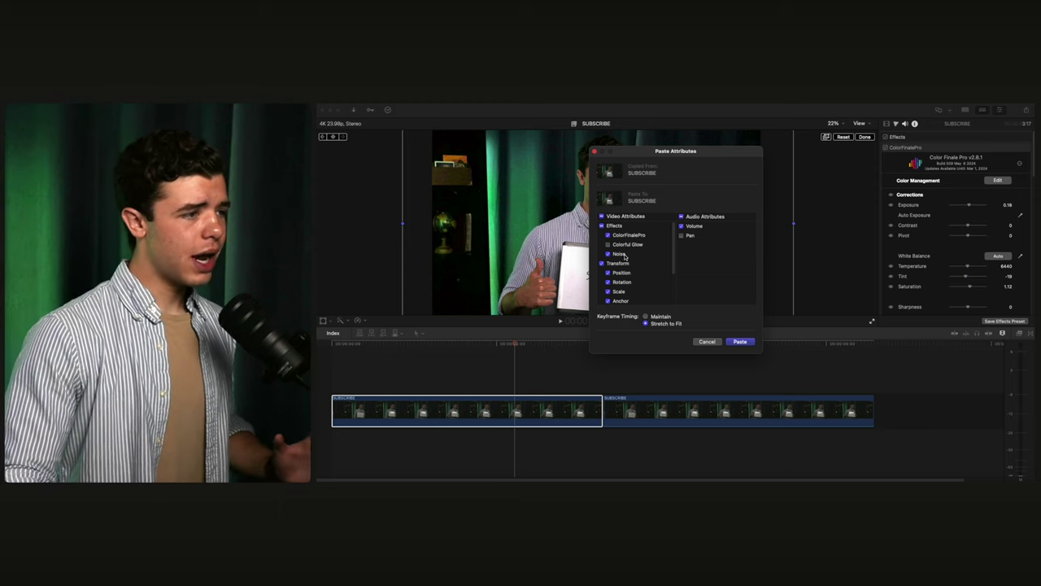
Paste only ColorFinalePro and Noise onto the first clip, leaving Colorful Glow and Transform unchecked.
{"action": "scroll", "coordinate": [625, 281], "scroll_direction": "down", "scroll_amount": 2}
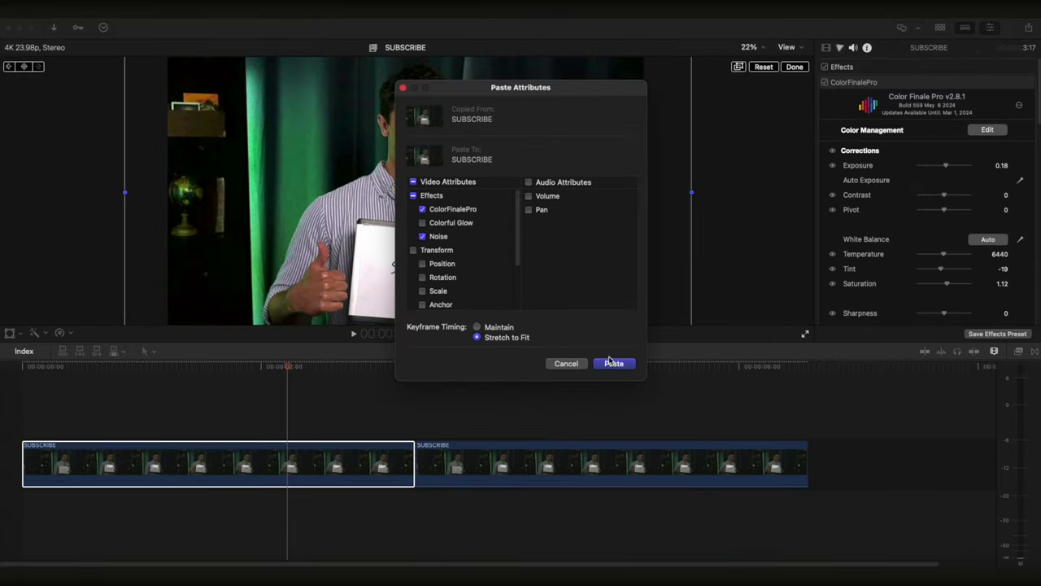
{"action": "left_click", "coordinate": [612, 364]}
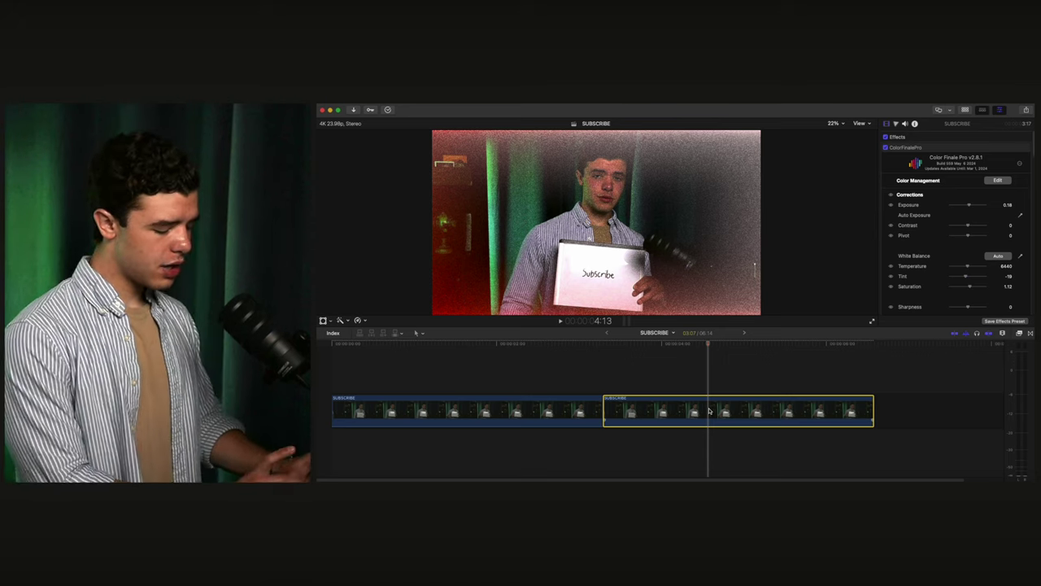
Remove the Noise effect and Transform settings from the second SUBSCRIBE clip.
{"action": "key", "text": "super+shift+x"}
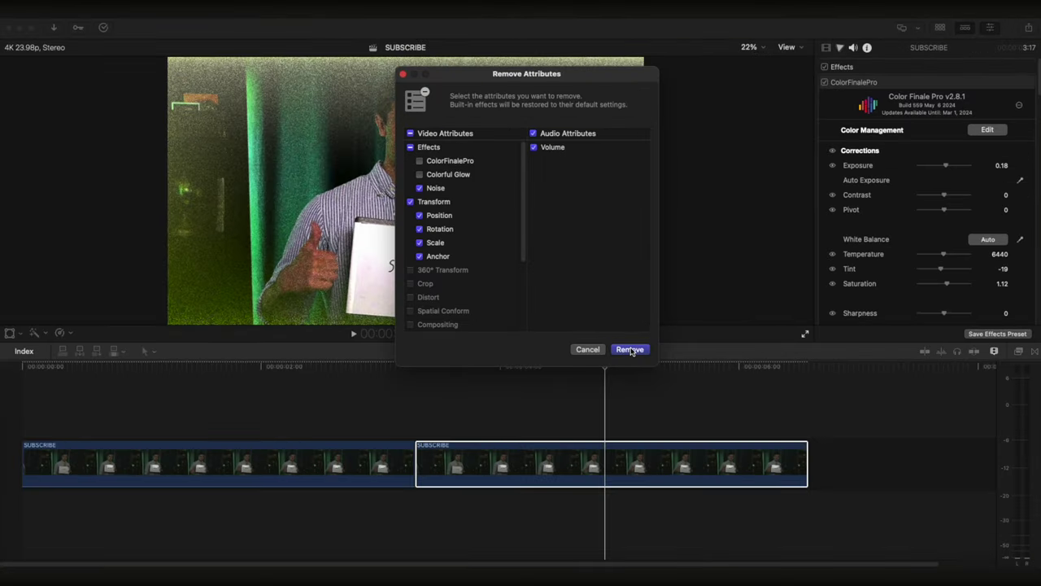
{"action": "left_click", "coordinate": [630, 349]}
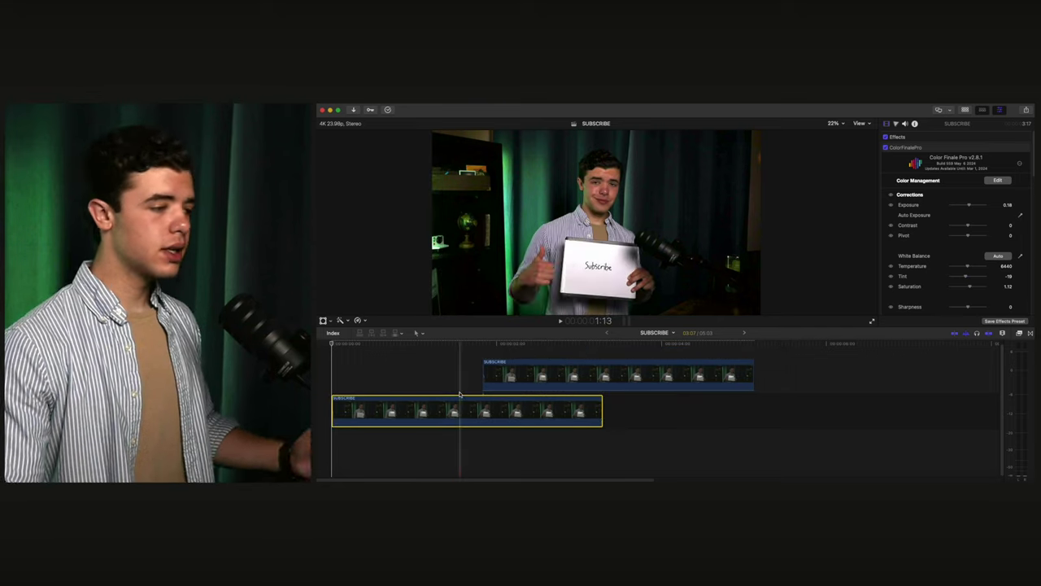
Slide the main clip to show the connected clip follows, return it, and select the connected clip.
{"action": "left_click_drag", "start_coordinate": [540, 402], "coordinate": [451, 407]}
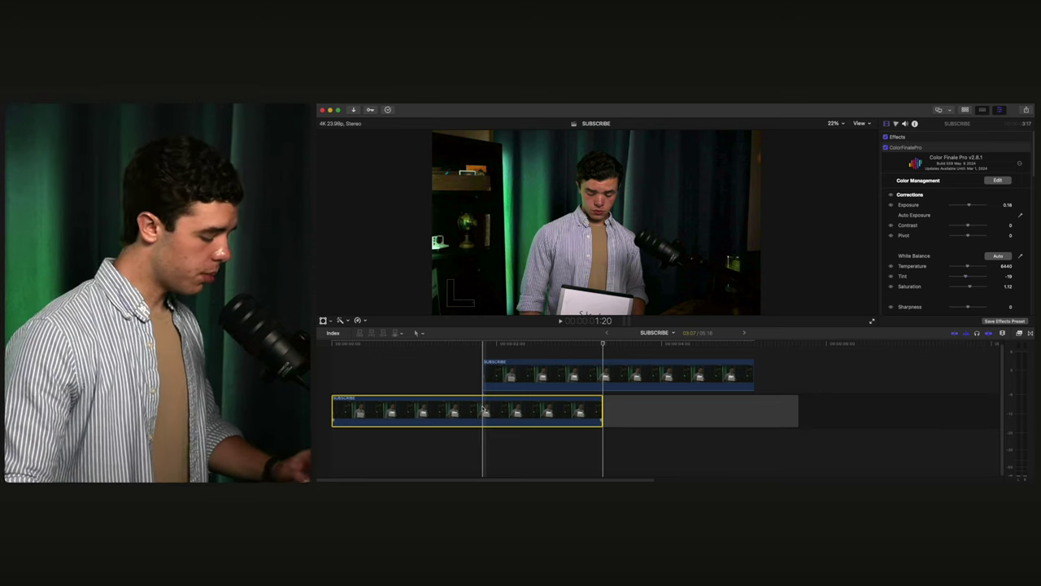
{"action": "left_click_drag", "start_coordinate": [486, 411], "coordinate": [943, 420]}
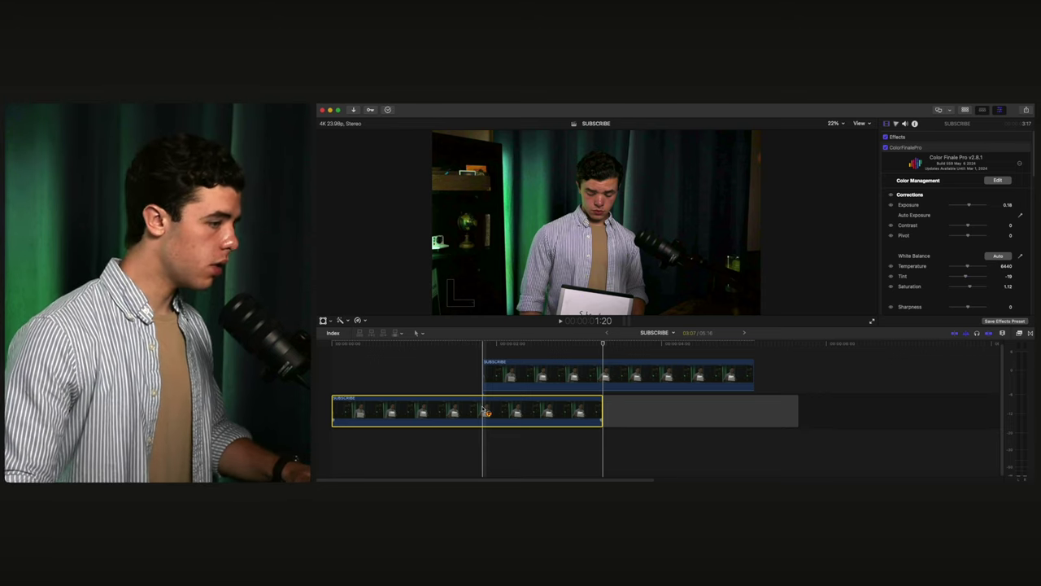
{"action": "left_click_drag", "start_coordinate": [903, 476], "coordinate": [543, 496]}
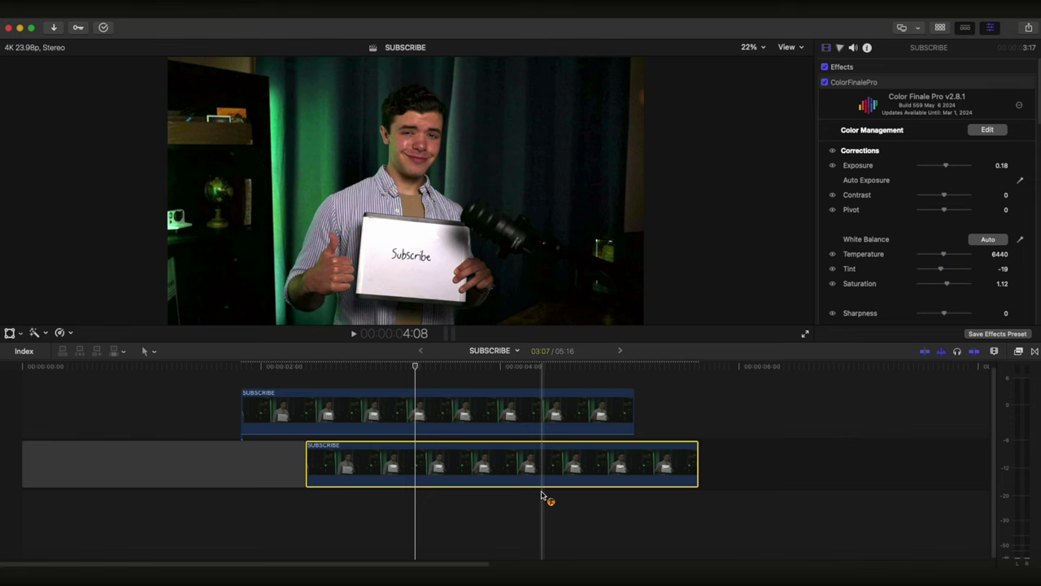
{"action": "left_click", "coordinate": [245, 406]}
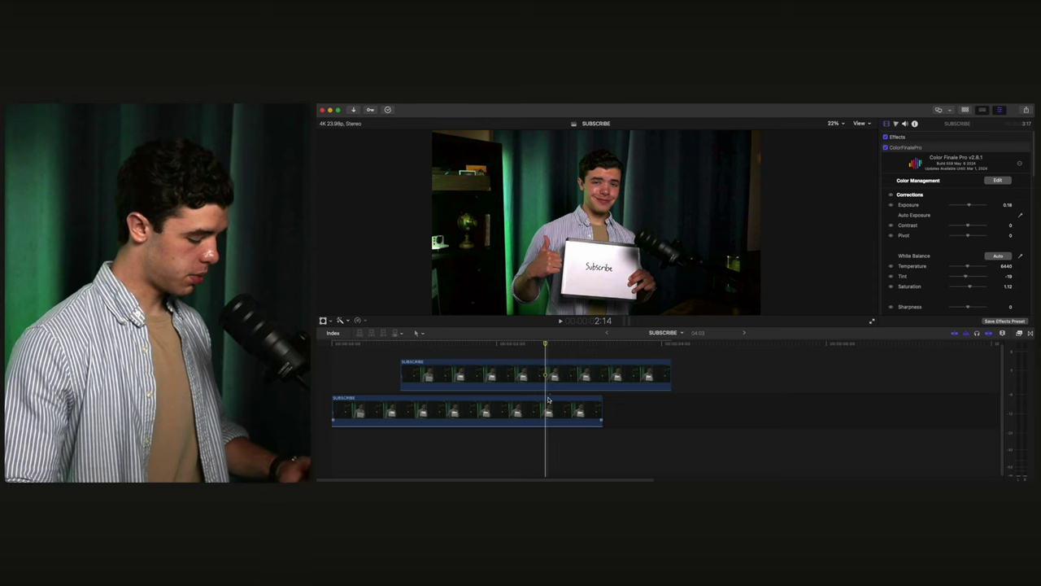
Option-drag a copy of the lower SUBSCRIBE clip further right in the timeline.
{"action": "left_click", "coordinate": [468, 411]}
{"action": "left_click_drag", "start_coordinate": [468, 410], "coordinate": [738, 411]}
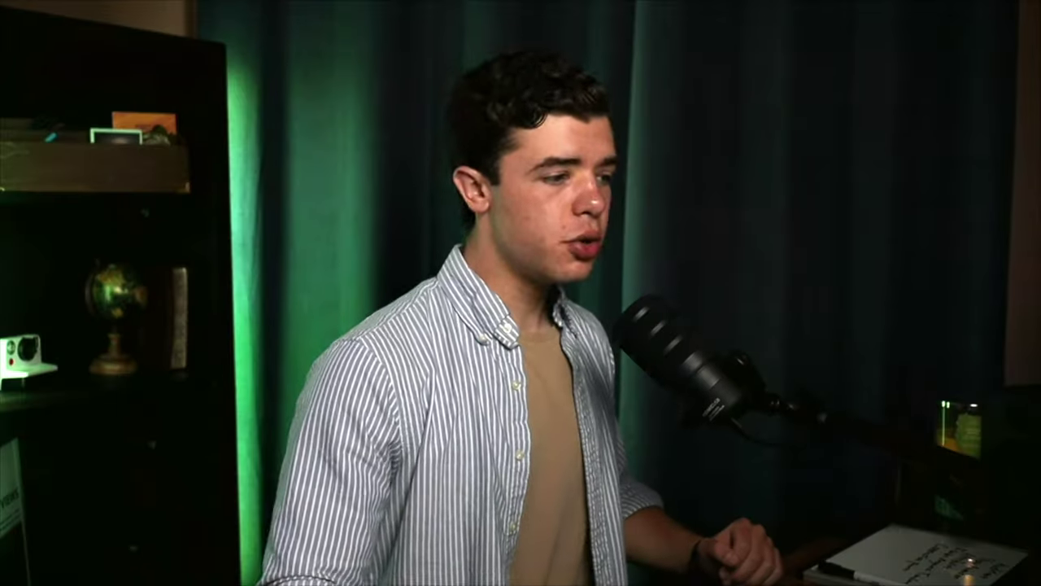